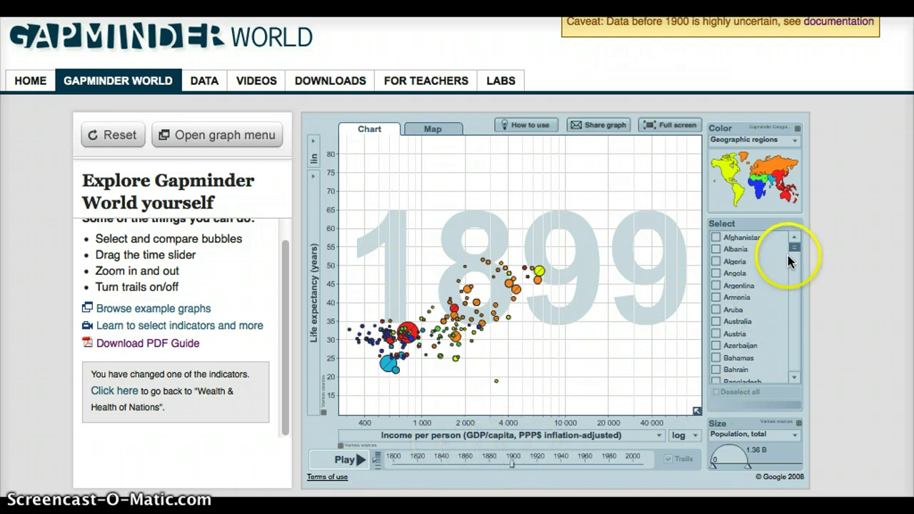
Select France, Italy and the United States in the country list to highlight their bubbles on the chart.
left_click_drag(796, 251, 795, 286)
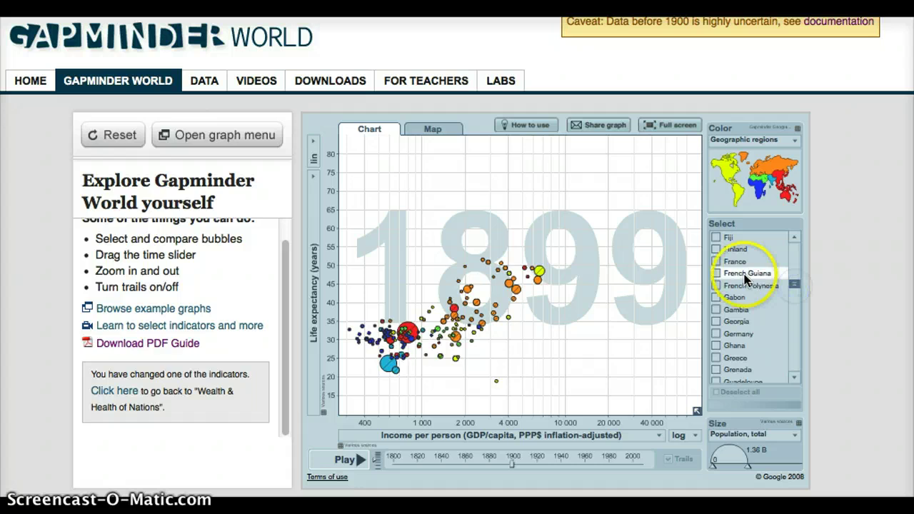
left_click(717, 261)
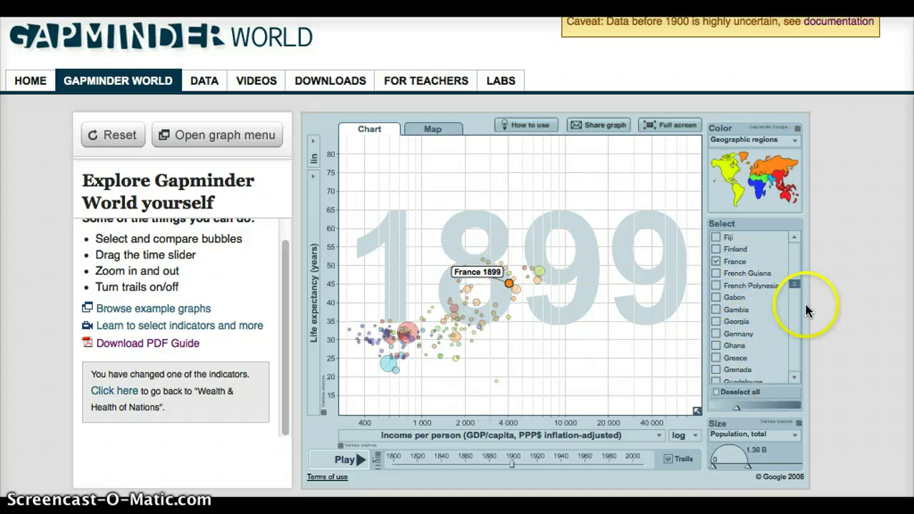
left_click_drag(795, 285, 796, 363)
left_click(717, 322)
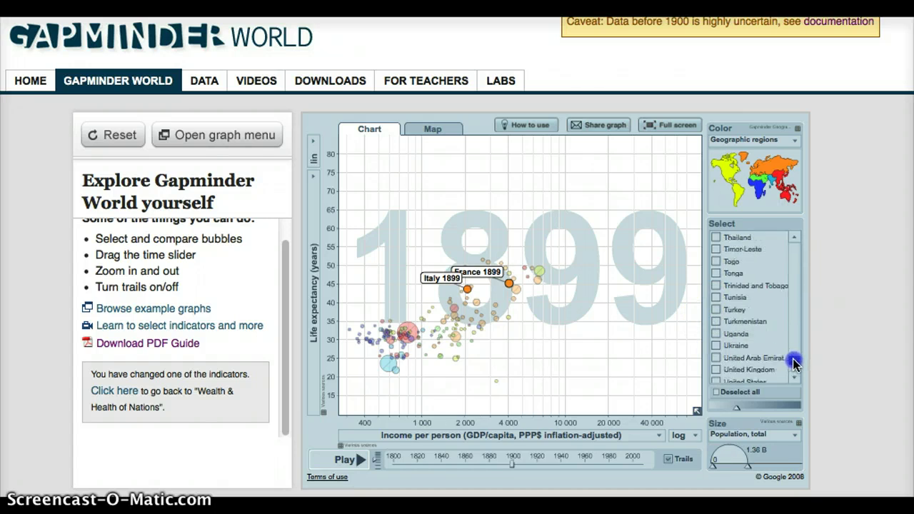
left_click(718, 381)
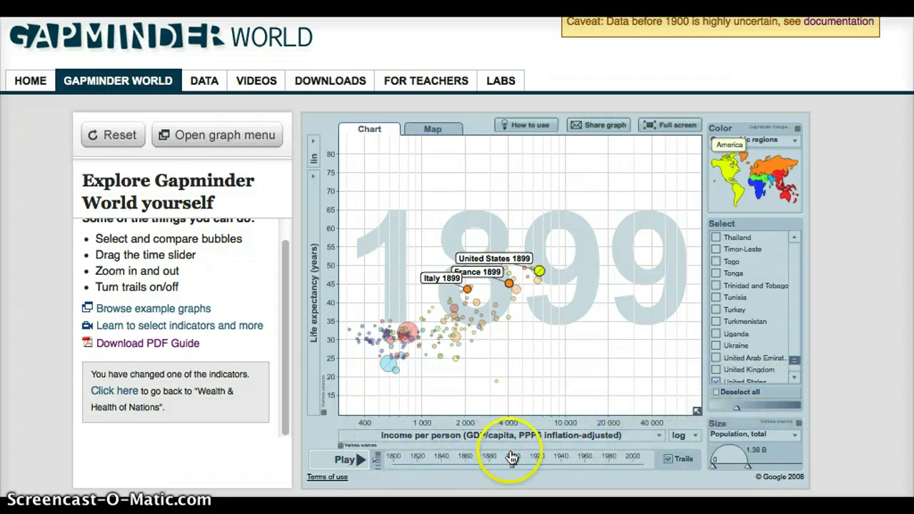
Set the timeline to 1899 and play the animation through to 2010 with the selected countries' trails.
mouse_move(511, 463)
left_mouse_down()
mouse_move(489, 468)
mouse_move(513, 465)
left_mouse_up()
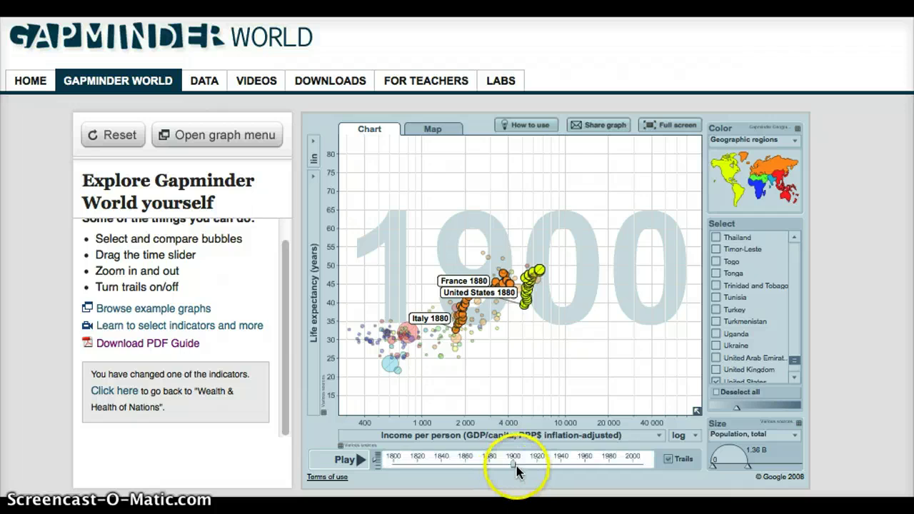
left_click_drag(513, 466, 507, 467)
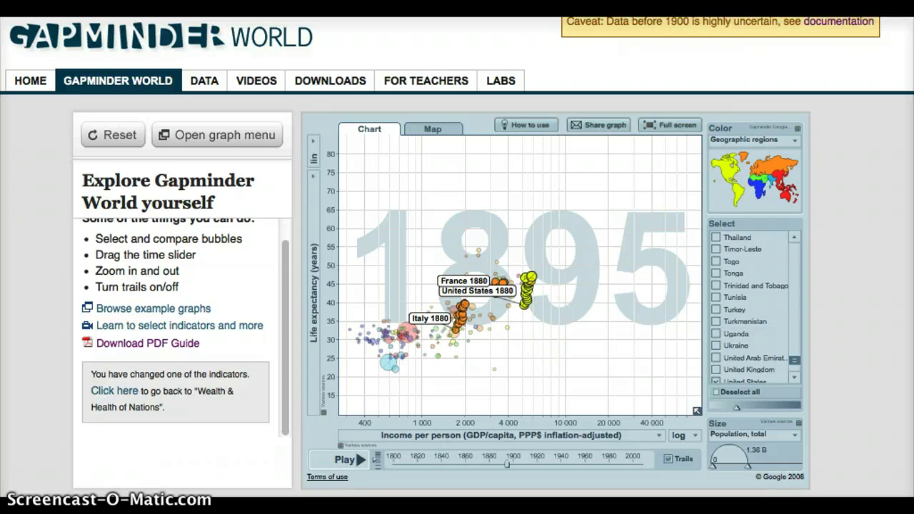
left_click_drag(507, 469, 513, 471)
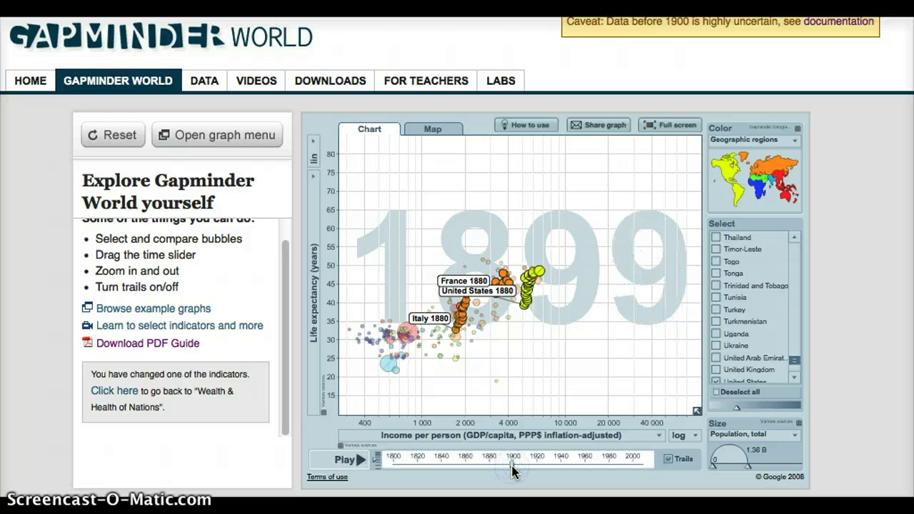
left_click(350, 459)
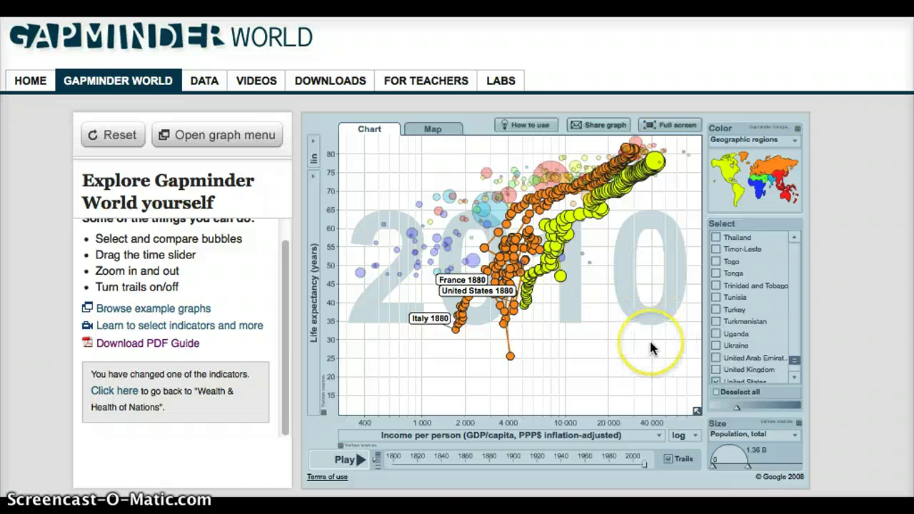
Deselect all countries and set the vertical axis indicator to Aged 15-24 employment rate (%).
left_click(749, 393)
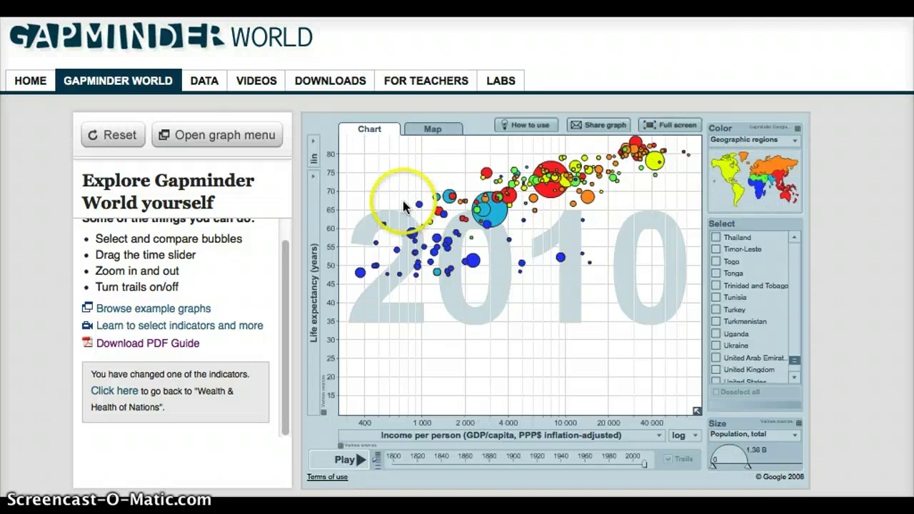
left_click(312, 183)
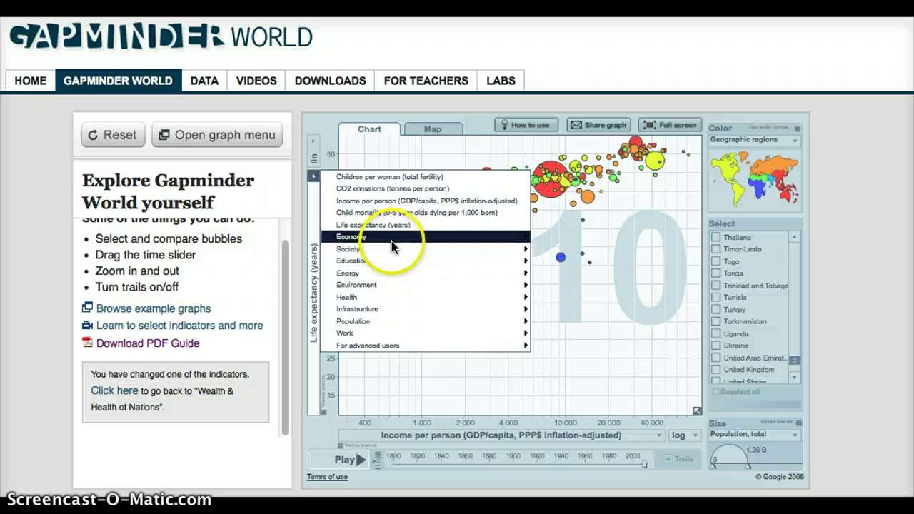
mouse_move(392, 332)
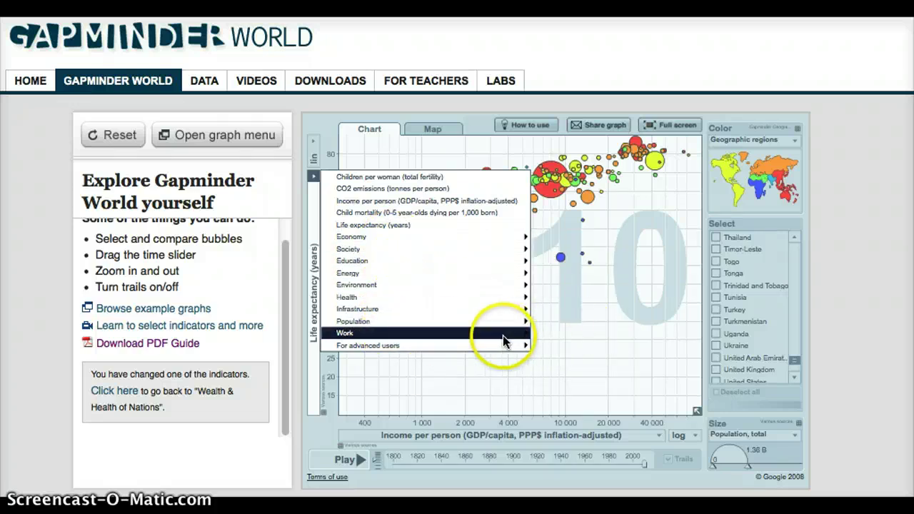
mouse_move(503, 336)
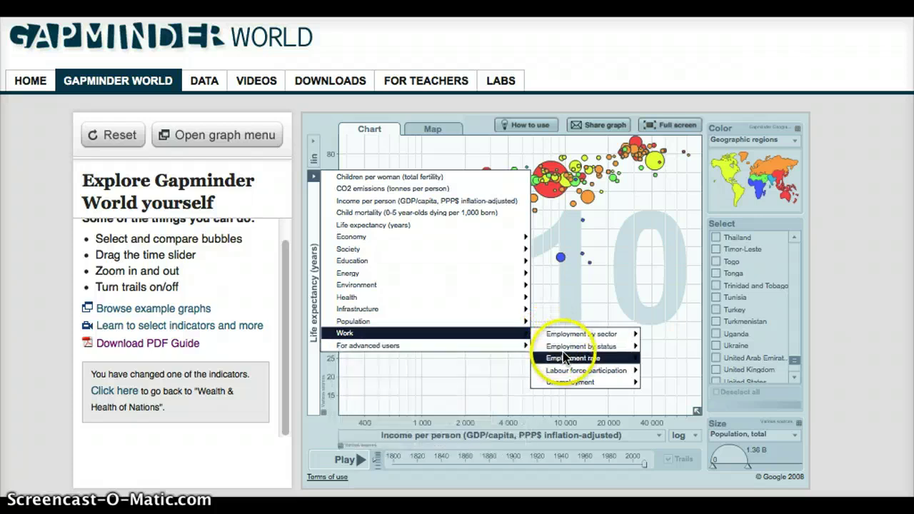
left_click(564, 357)
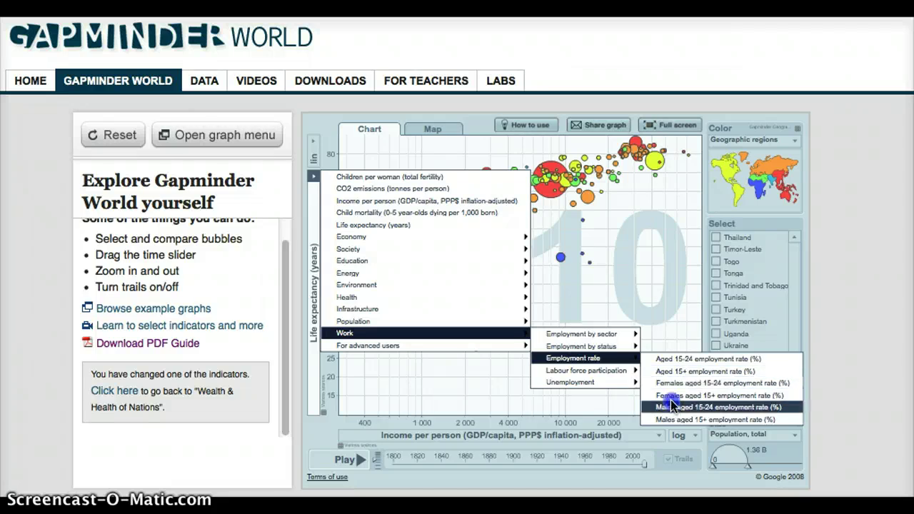
left_click(677, 360)
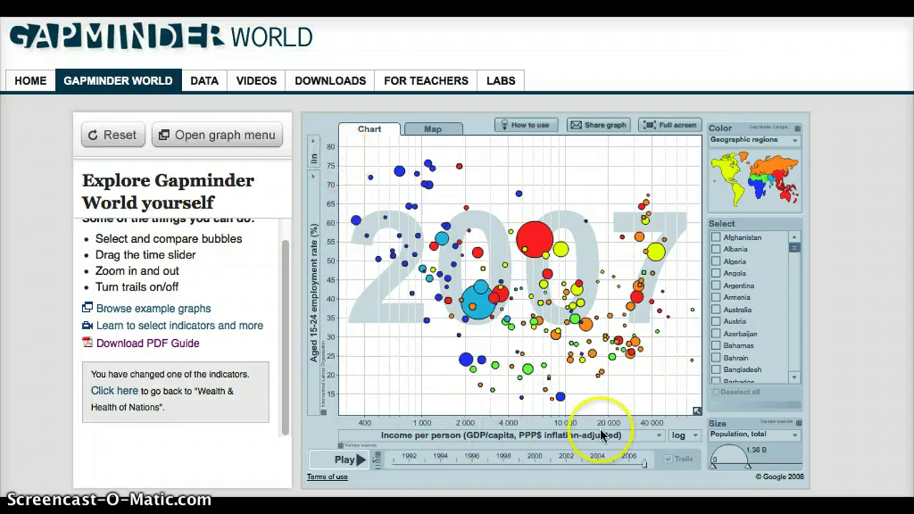
Choose Income per person (GDP/capita, PPP$ inflation-adjusted) for the horizontal axis and move the timeline back to 1991.
left_click(660, 435)
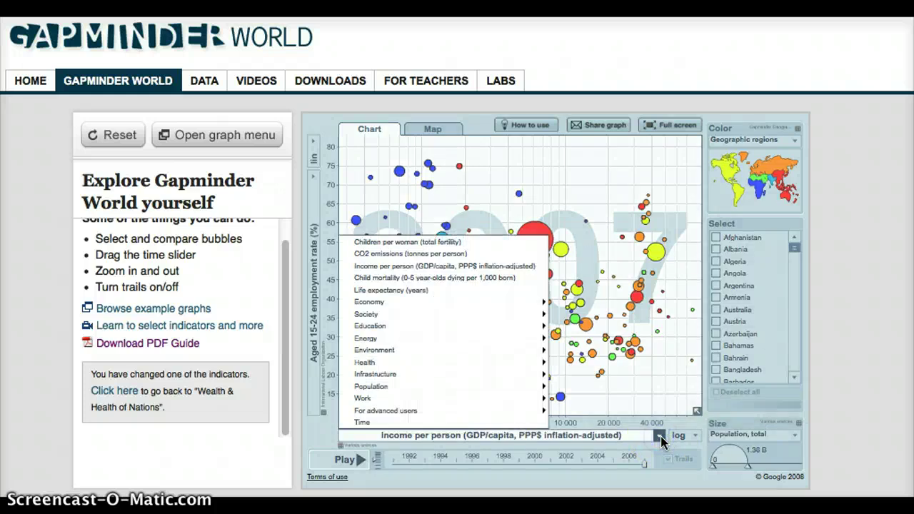
left_click(439, 266)
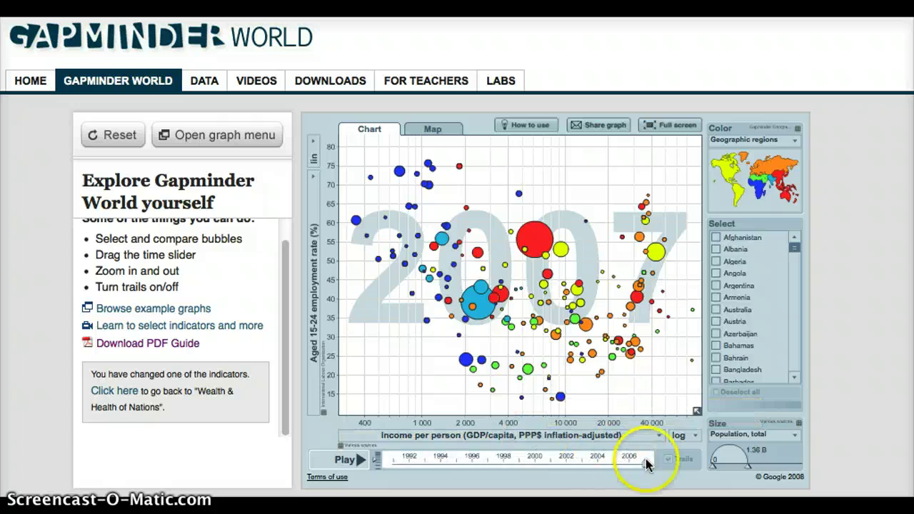
left_click_drag(645, 465, 383, 465)
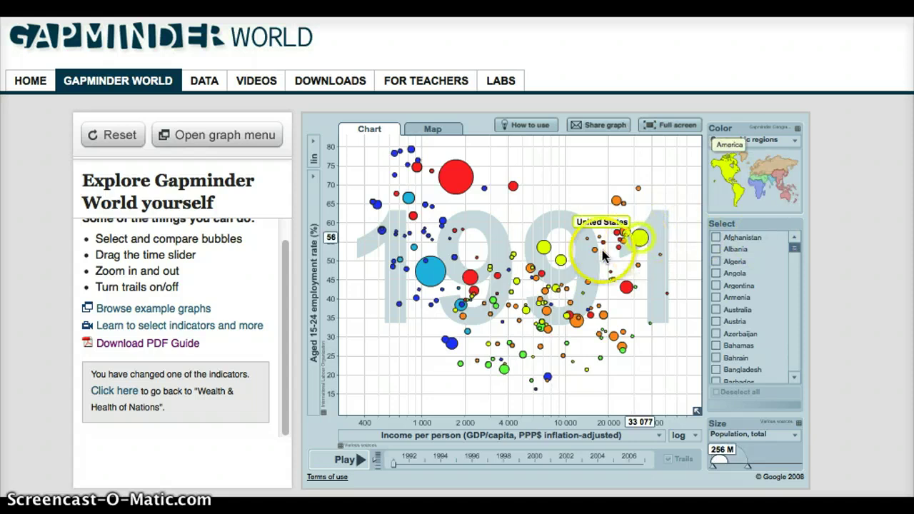
mouse_move(560, 264)
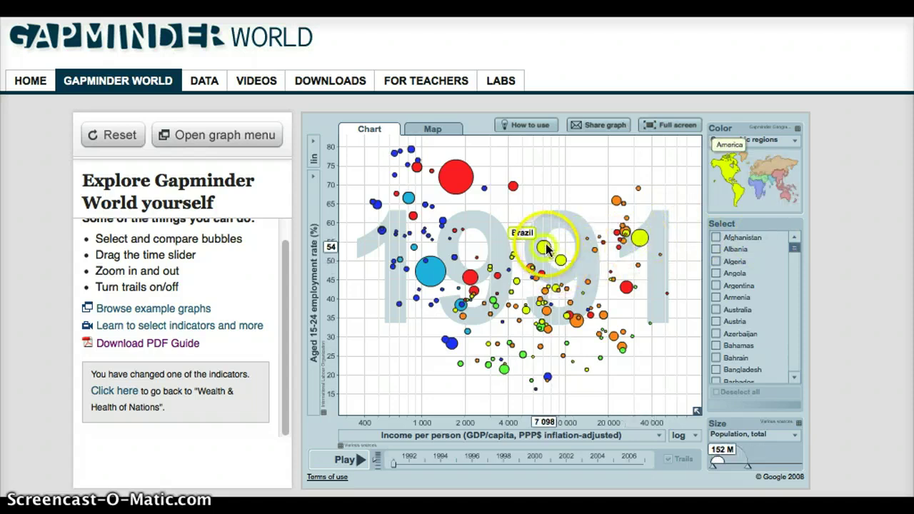
mouse_move(464, 182)
mouse_move(638, 240)
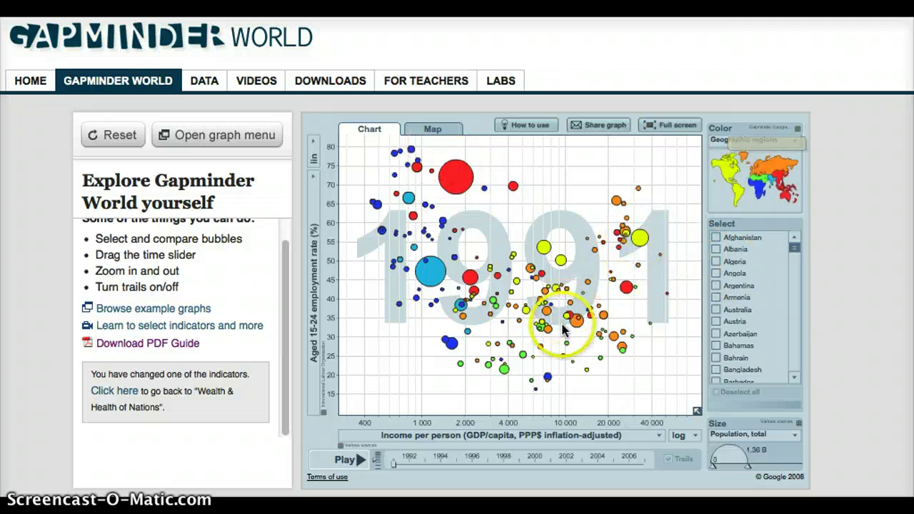
mouse_move(578, 323)
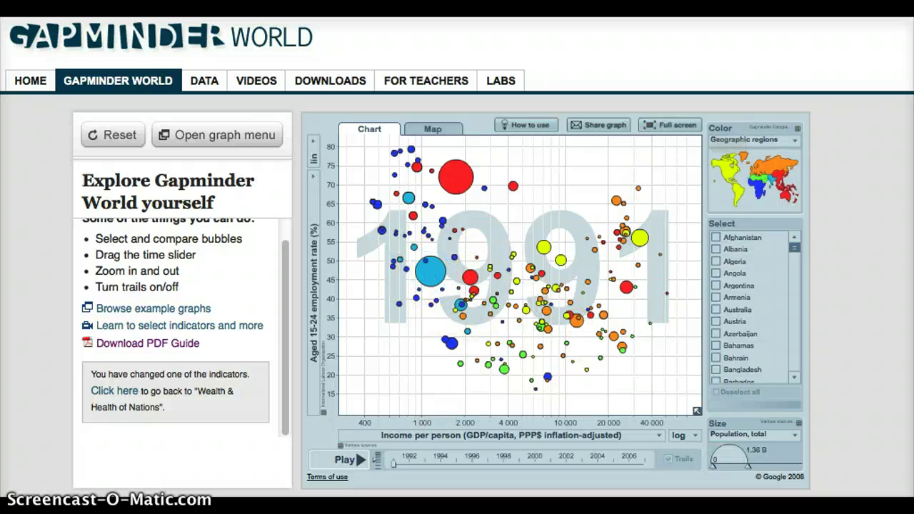
Select China, India and the United States in the country list.
left_click_drag(791, 250, 795, 273)
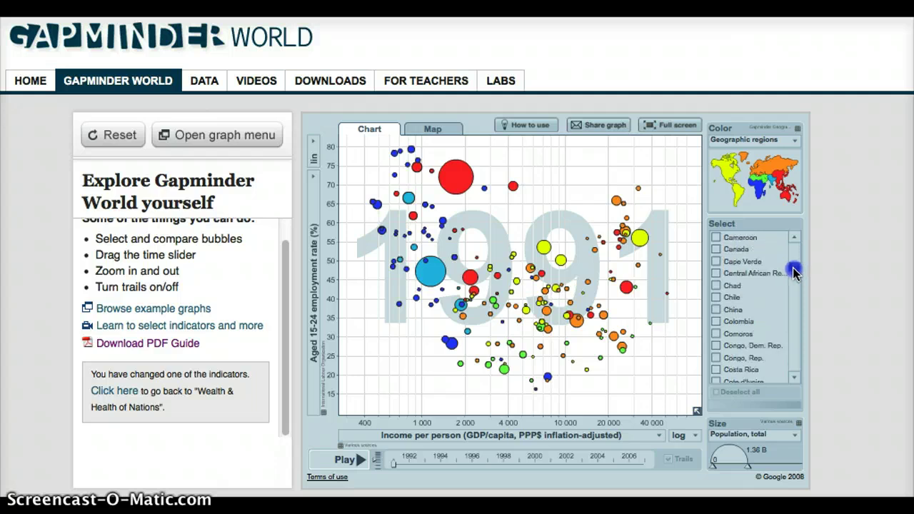
left_click(715, 307)
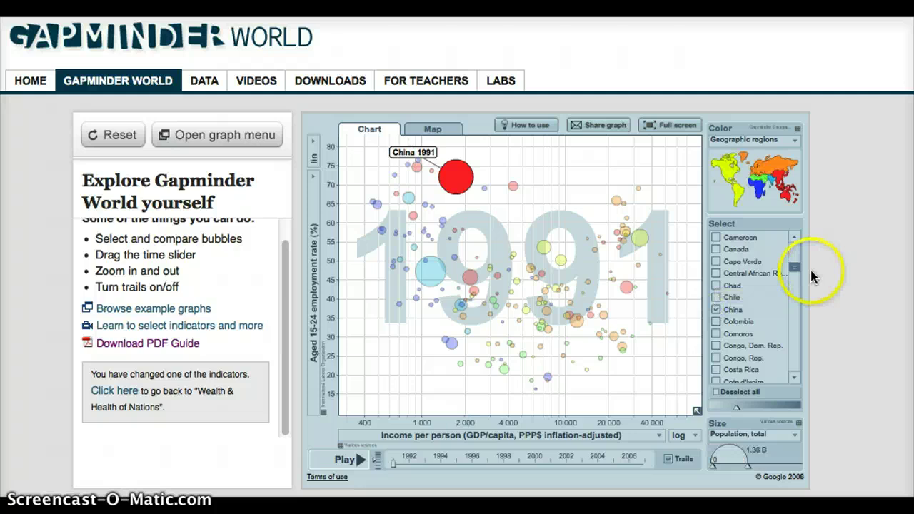
left_click_drag(796, 270, 799, 298)
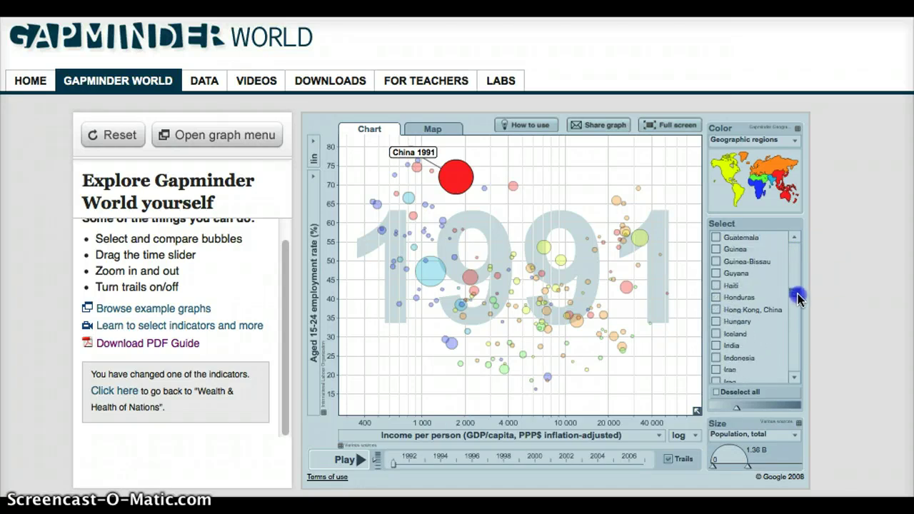
left_click(716, 346)
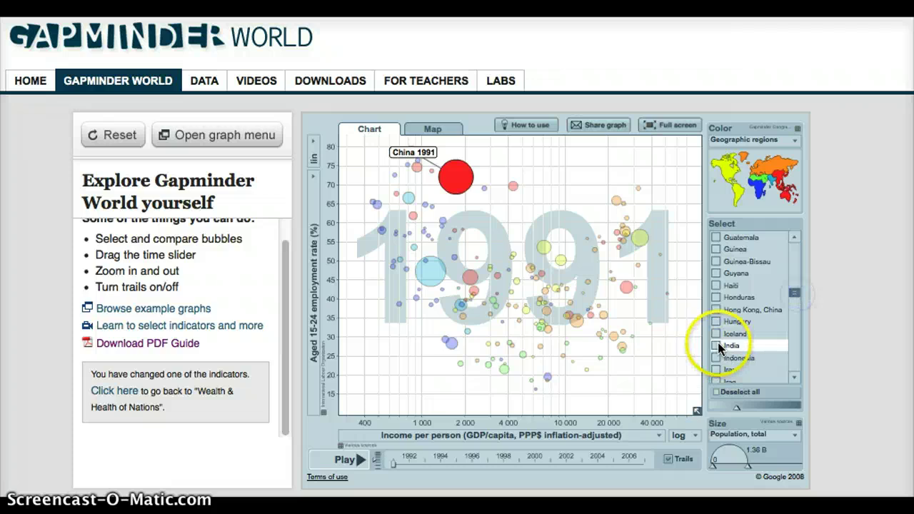
left_click(795, 295)
left_click_drag(794, 295, 787, 345)
left_click_drag(788, 351, 788, 364)
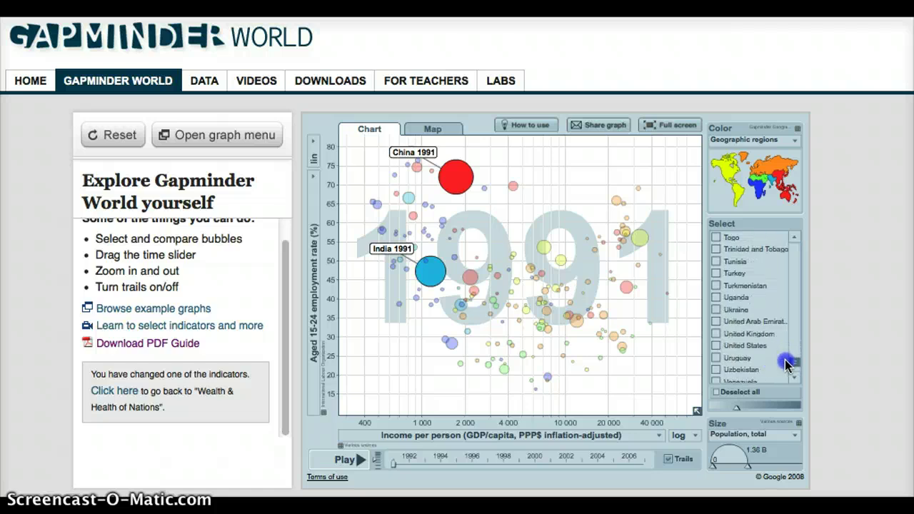
left_click(717, 345)
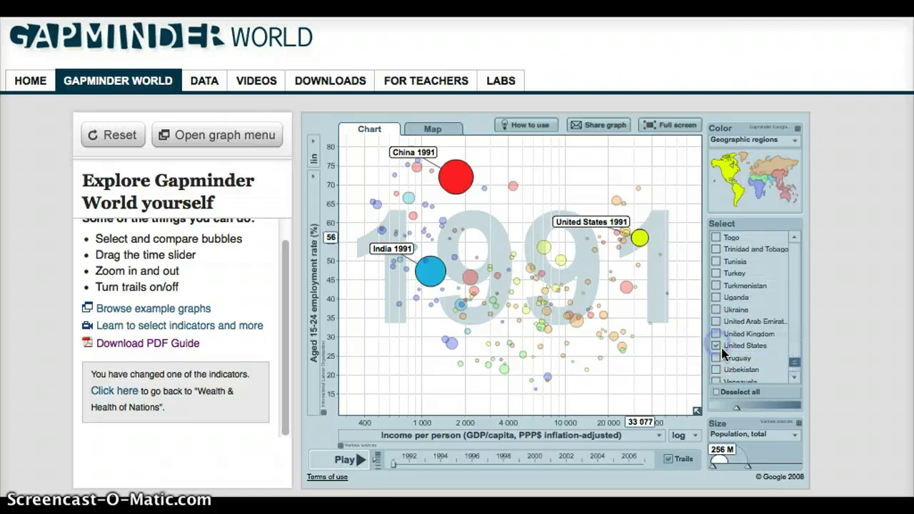
Play the animation from 1991 to 2007 to trace the employment rate and income of the selected countries.
left_click(350, 462)
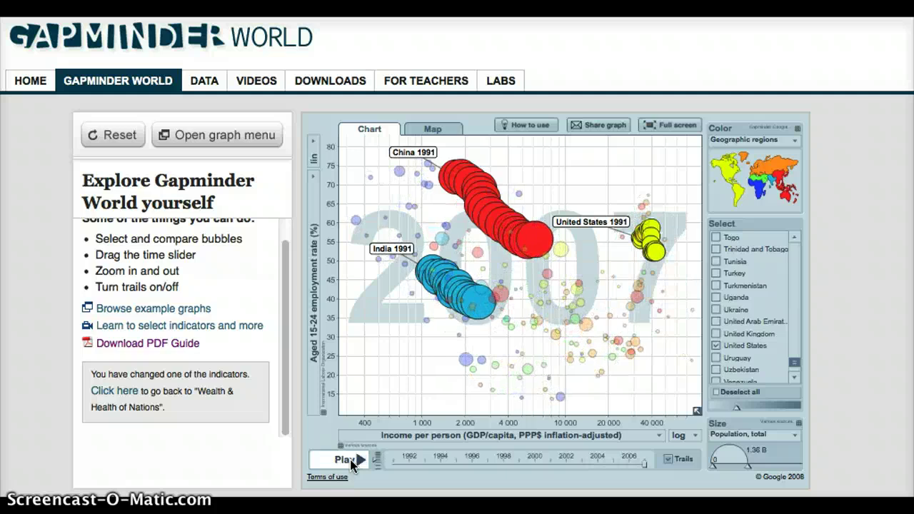
mouse_move(533, 234)
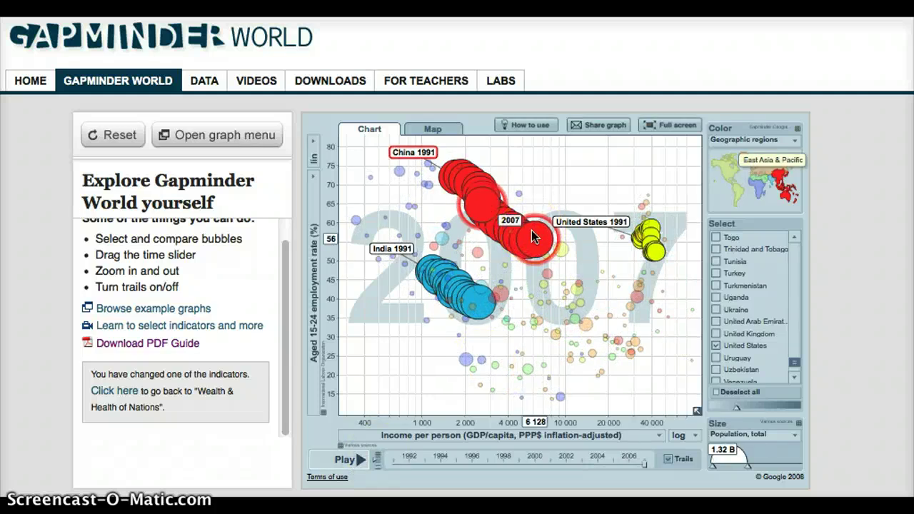
left_click(480, 259)
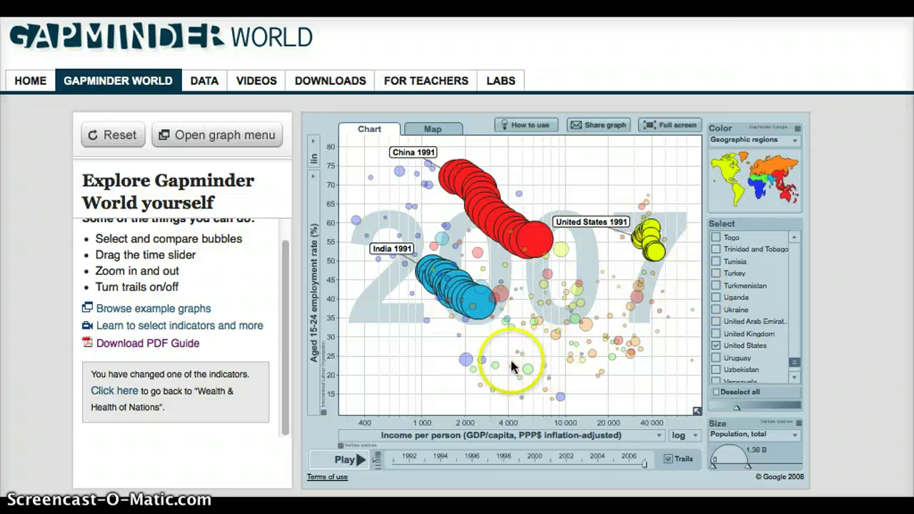
Set the vertical axis indicator to Aged 25-54 unemployment rate (%) and deselect all countries.
left_click(315, 181)
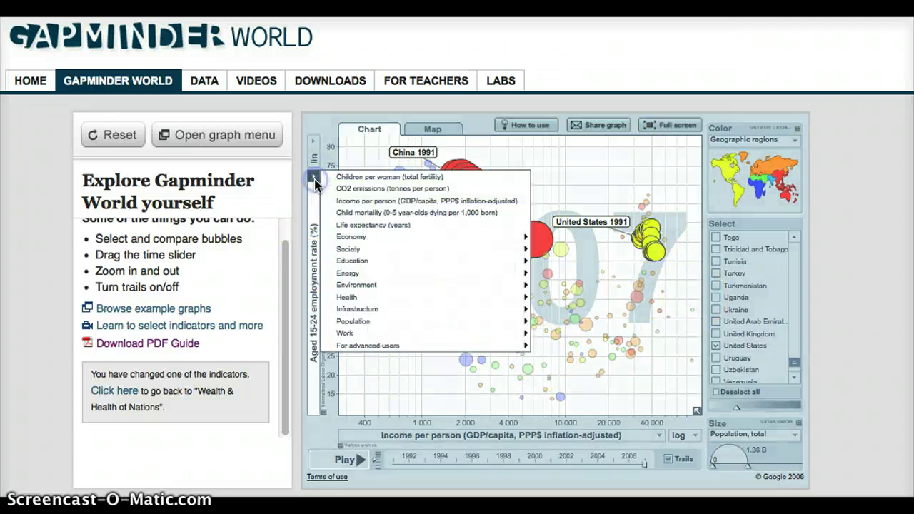
mouse_move(410, 334)
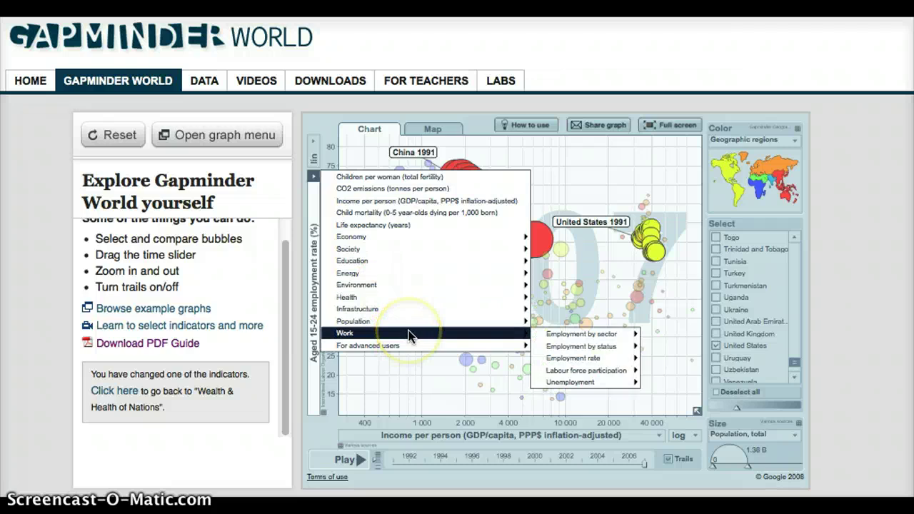
mouse_move(599, 383)
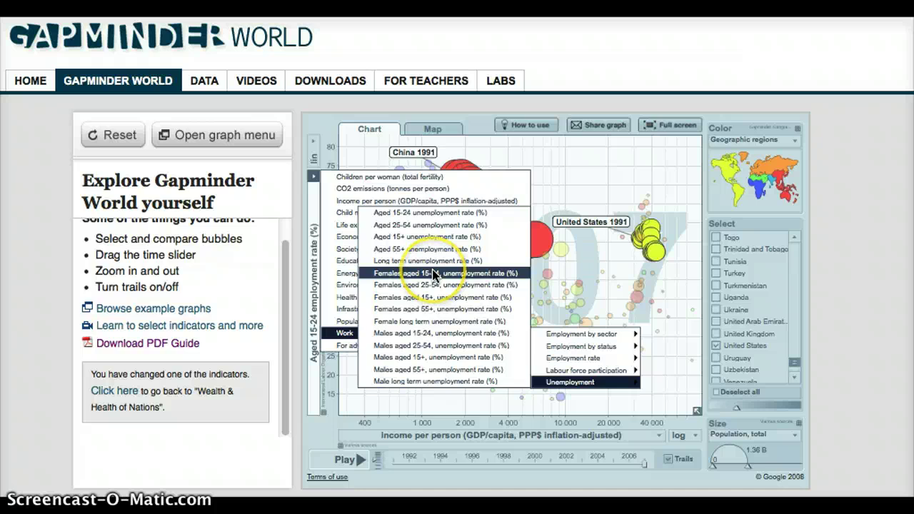
left_click(431, 226)
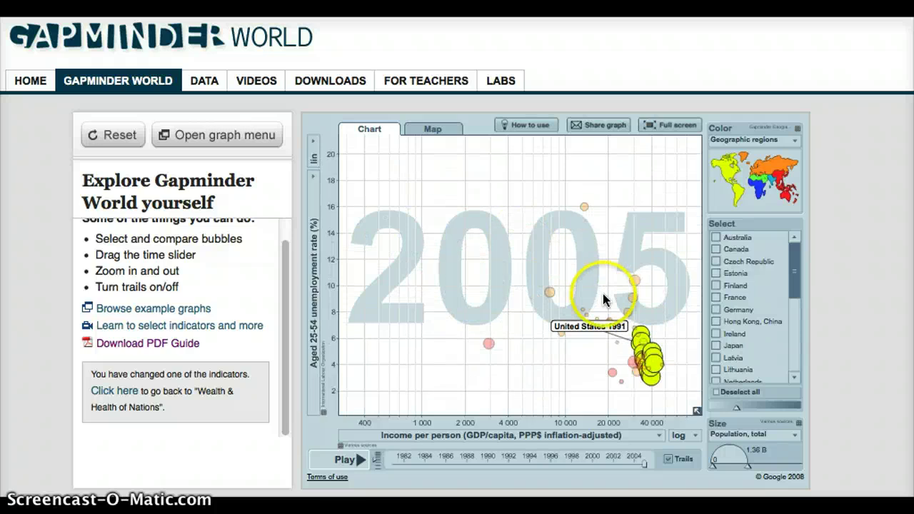
mouse_move(645, 372)
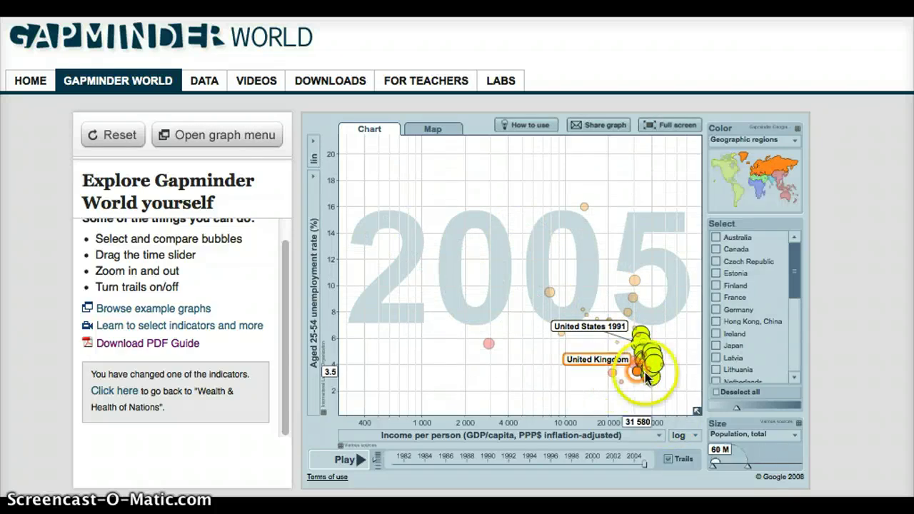
left_click(742, 393)
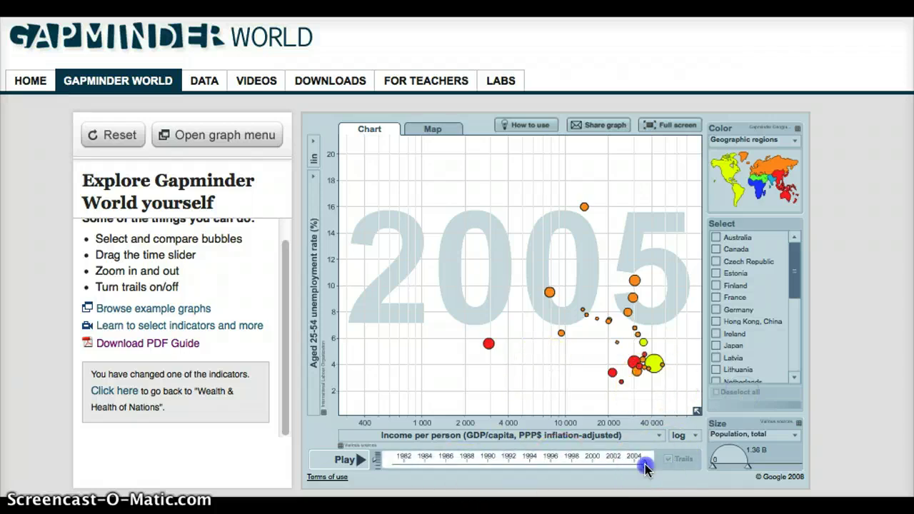
Move the timeline back to 1982 and play the unemployment rate animation through 2005, following the United States bubble.
left_click_drag(645, 466, 404, 466)
left_click(335, 461)
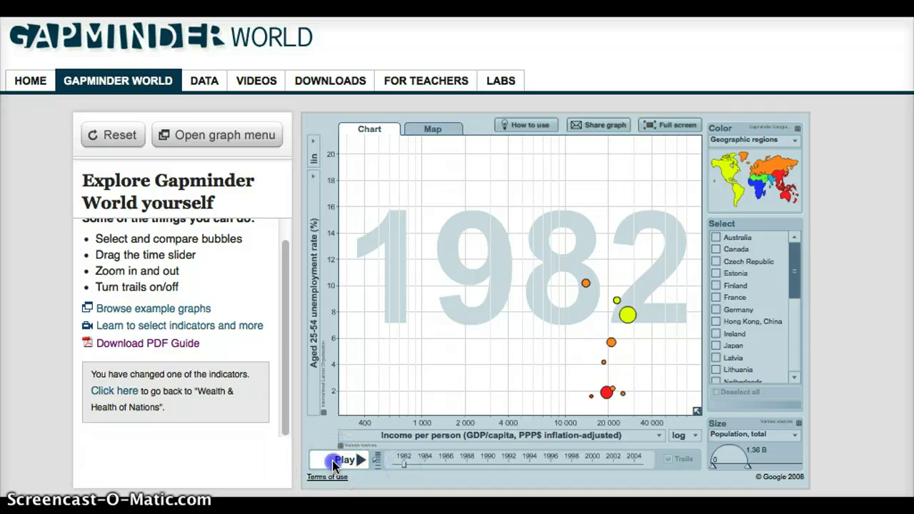
mouse_move(641, 354)
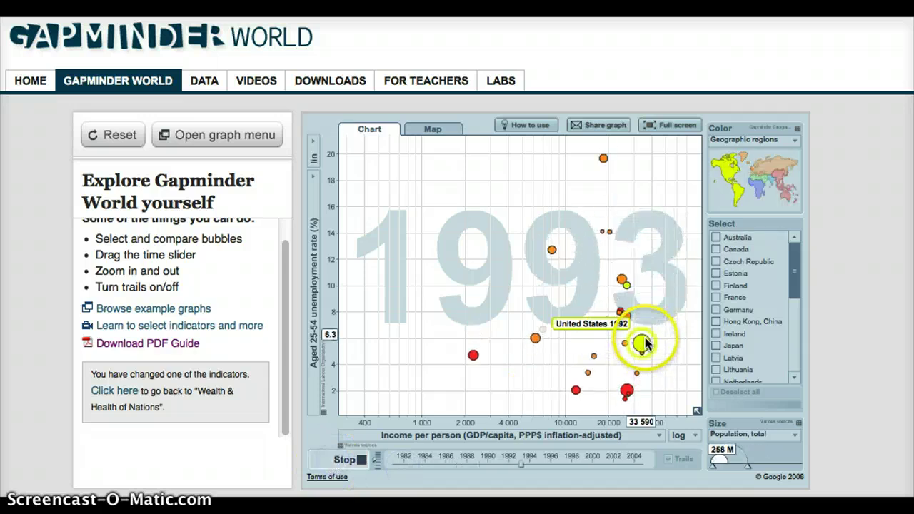
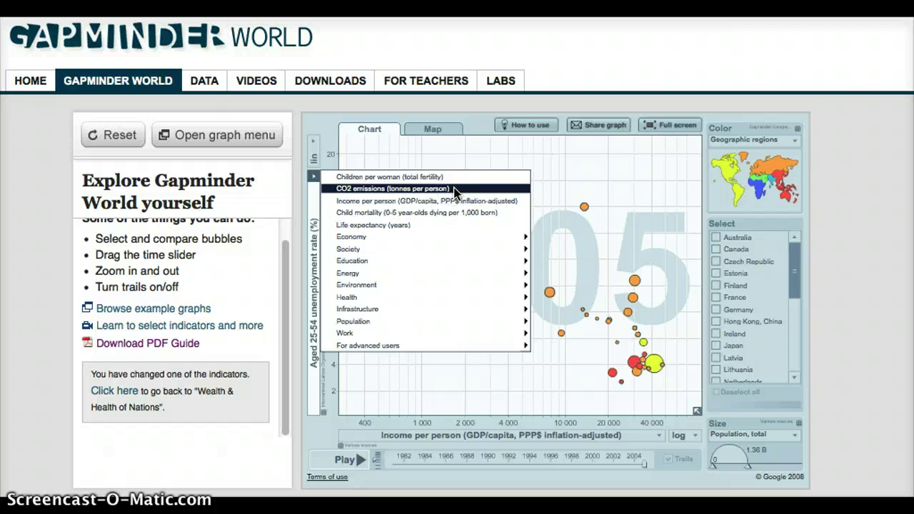
Set the vertical axis indicator to CO2 emissions (tonnes per person) and select Australia, Denmark and El Salvador in the country list.
left_click(454, 189)
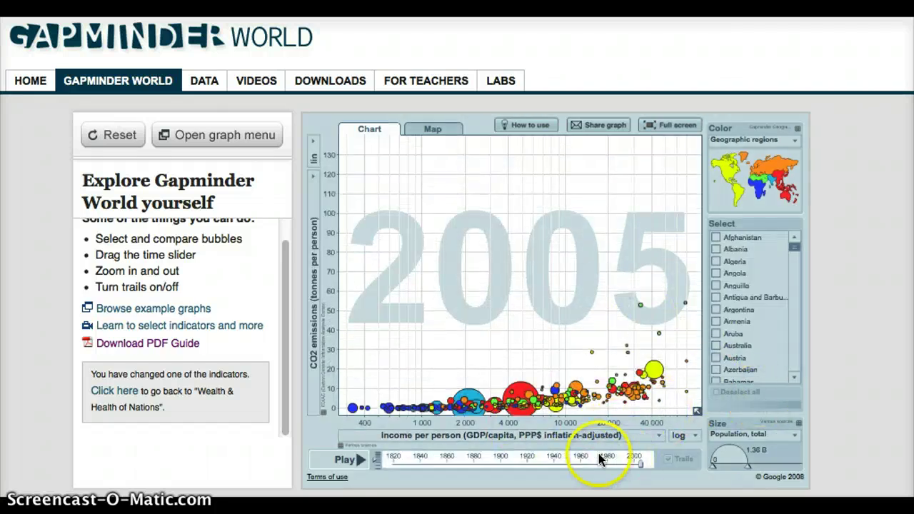
left_click(718, 346)
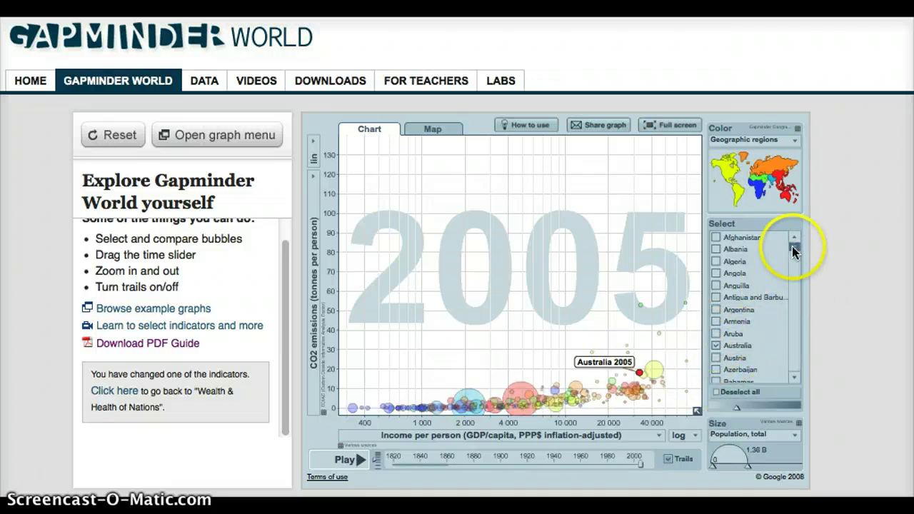
left_click_drag(795, 250, 793, 275)
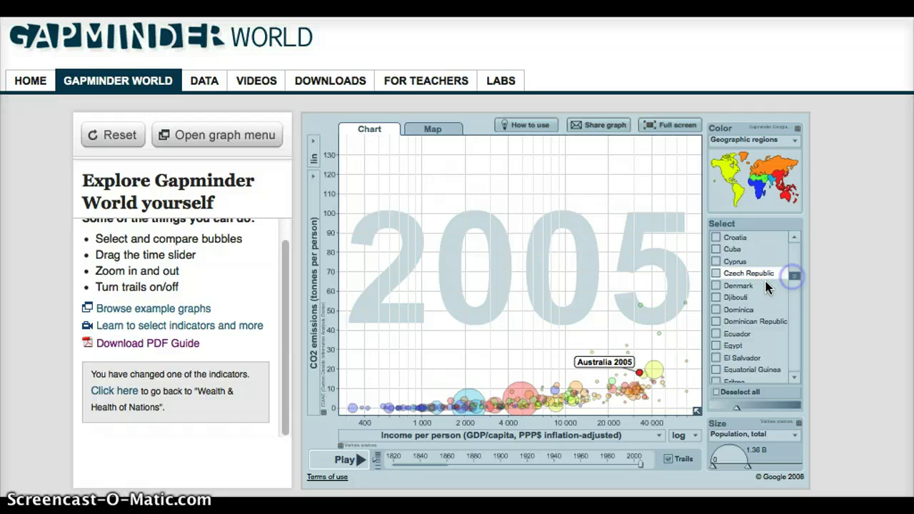
left_click(716, 285)
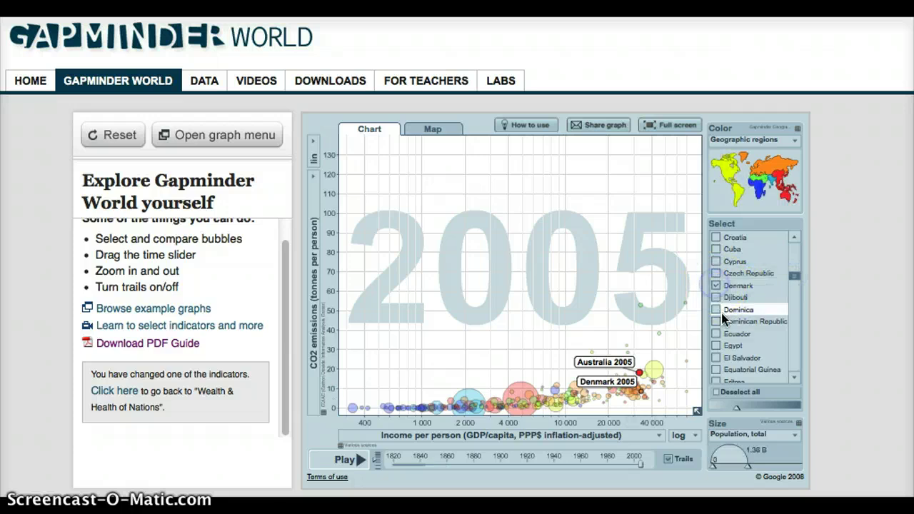
left_click(717, 359)
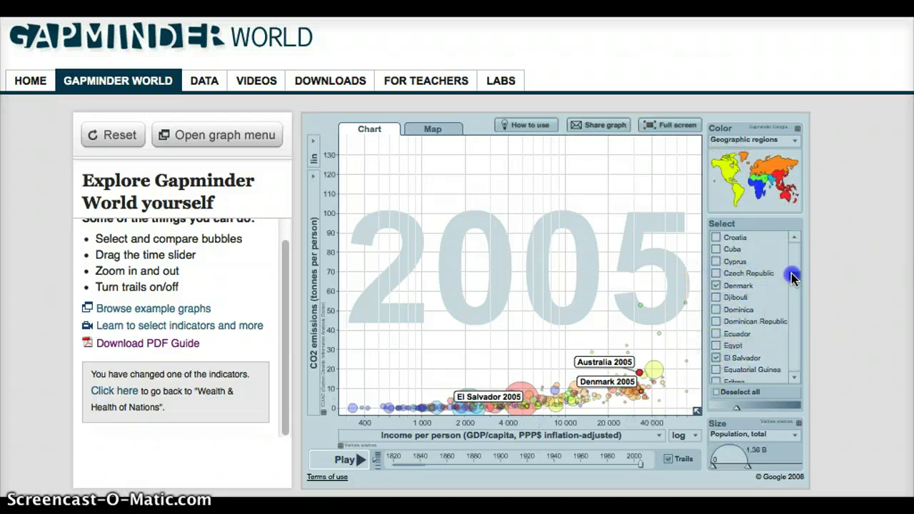
Add Morocco, the United States and the United Arab Emirates to the selected countries.
left_click_drag(792, 277, 792, 316)
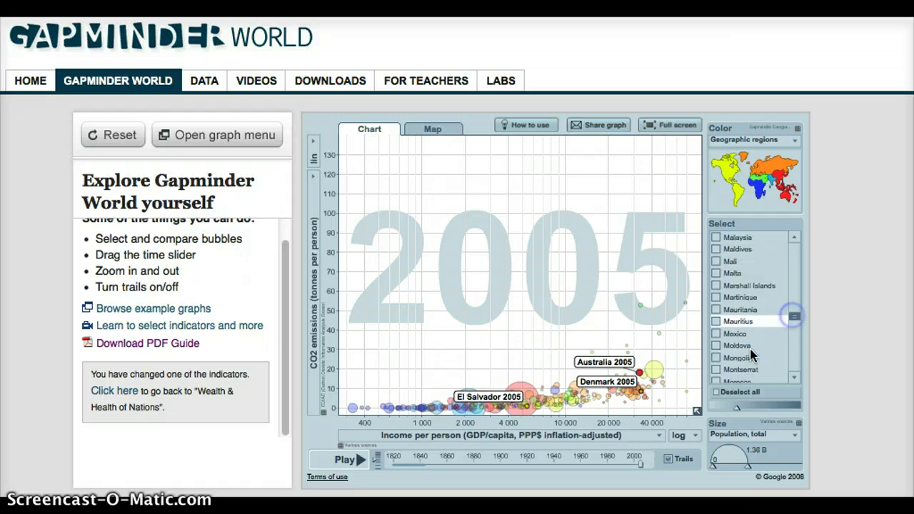
left_click(728, 381)
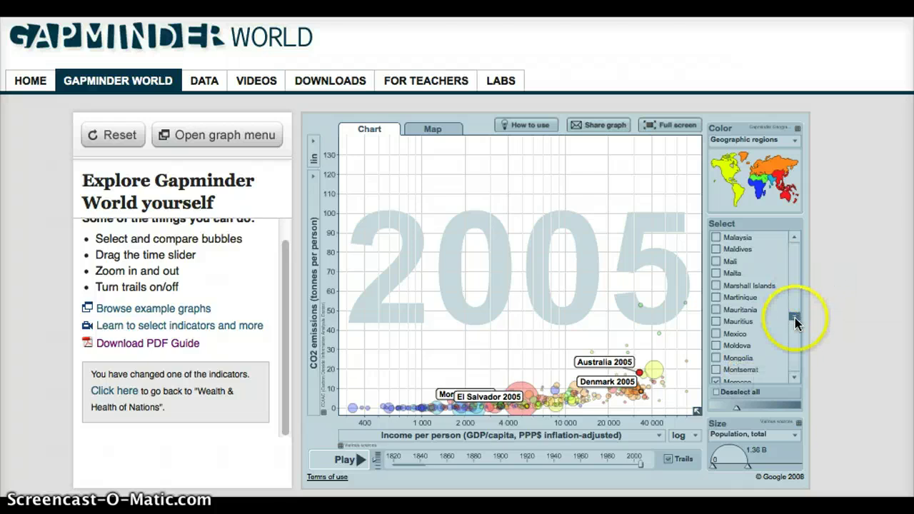
left_click_drag(795, 318, 797, 368)
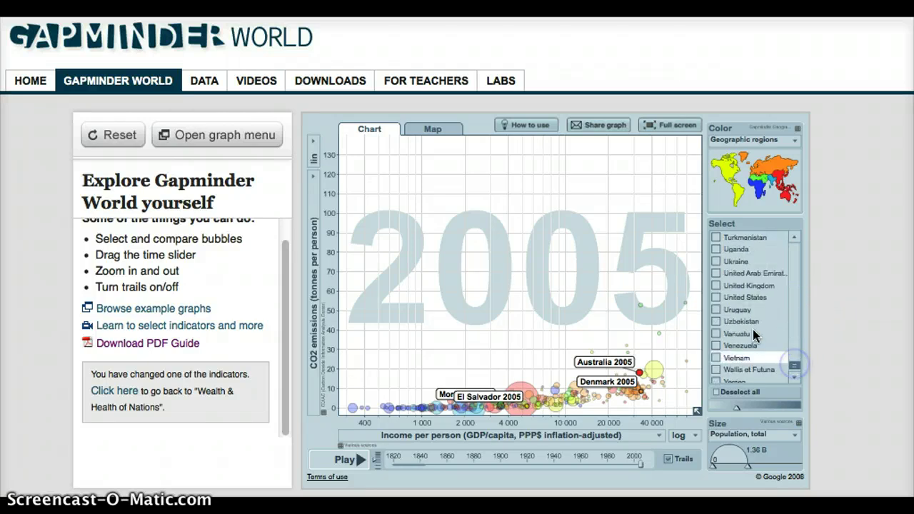
left_click(718, 298)
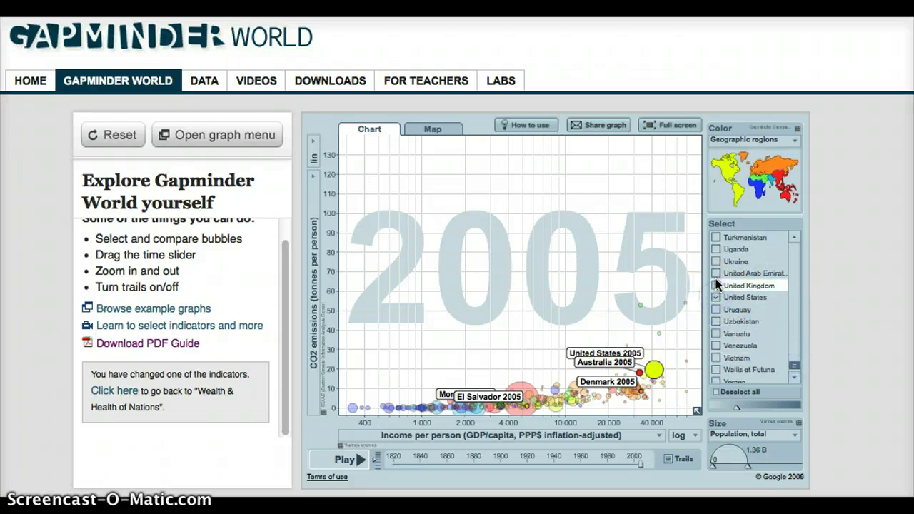
left_click(717, 273)
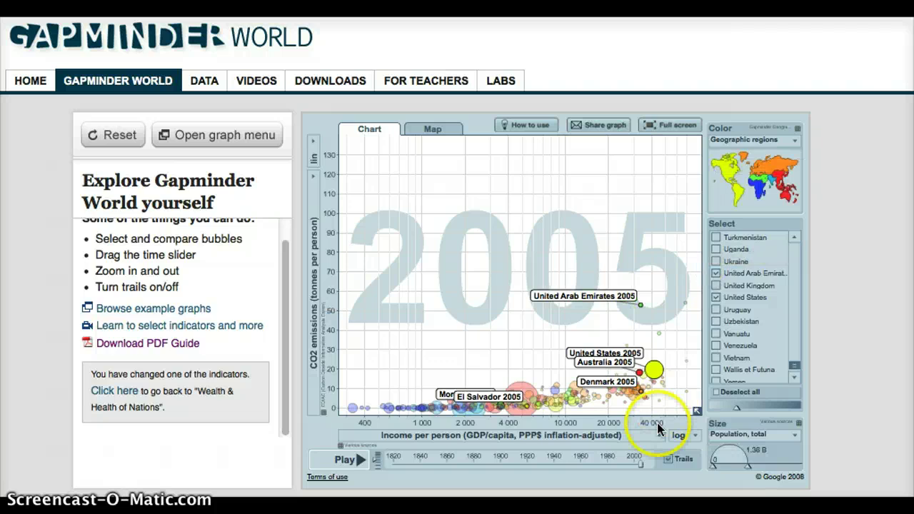
Move the timeline back to 1904 and play the animation through 2008 to trace the selected countries' CO2 emissions against income.
left_click_drag(643, 465, 580, 467)
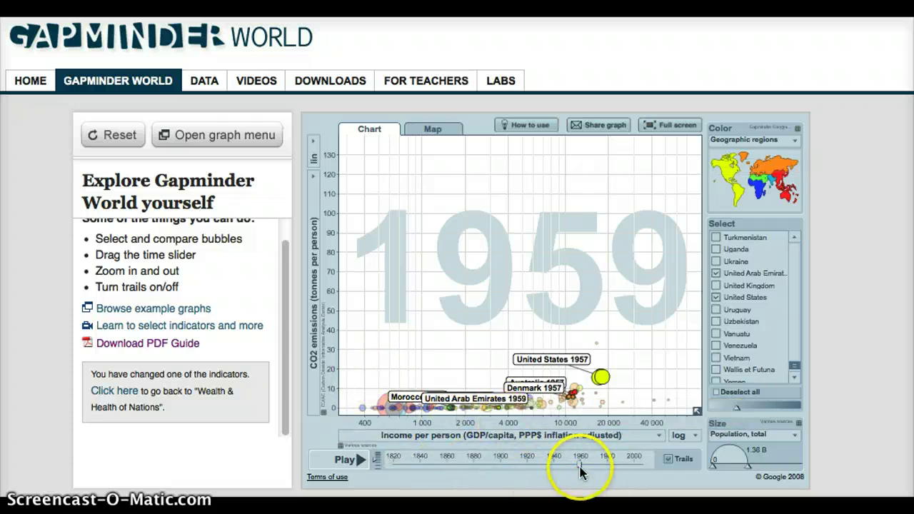
left_click_drag(580, 468, 507, 463)
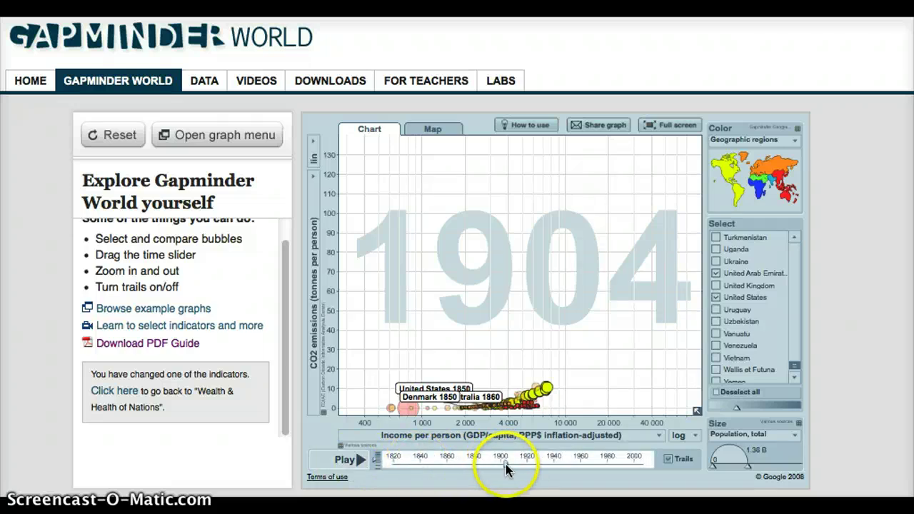
left_click(342, 463)
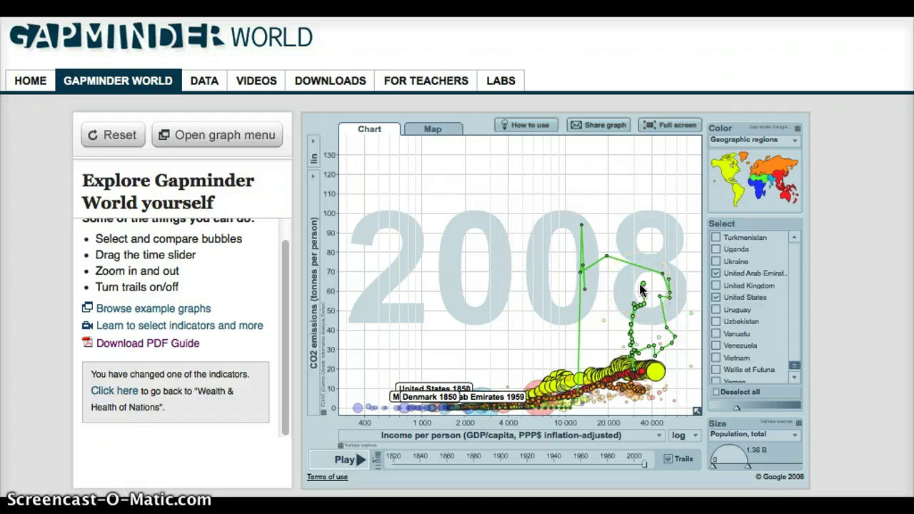
Inspect the 2008 point of the United Arab Emirates trail and deselect that country on the chart.
mouse_move(645, 283)
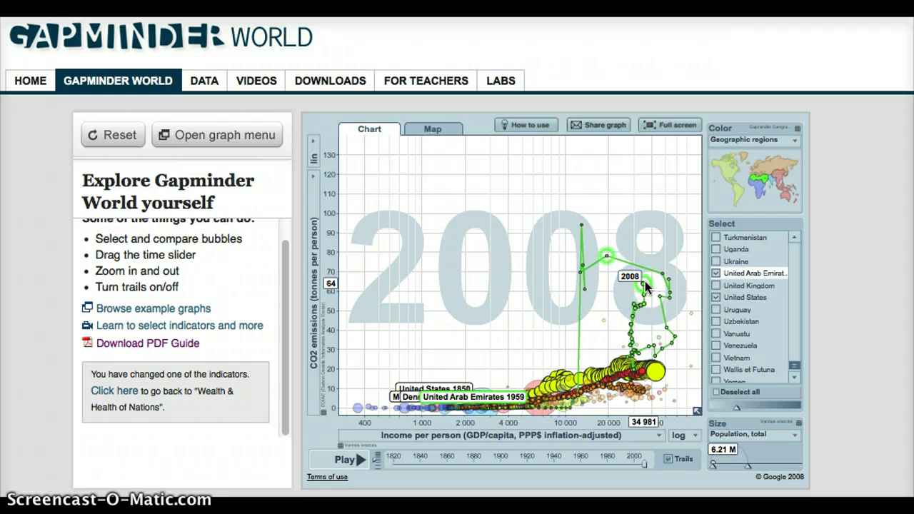
left_click(591, 236)
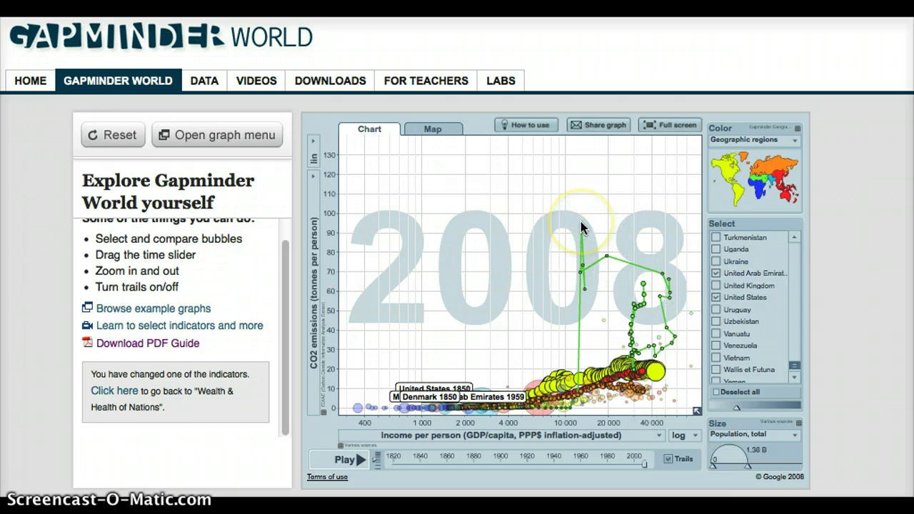
left_click(581, 229)
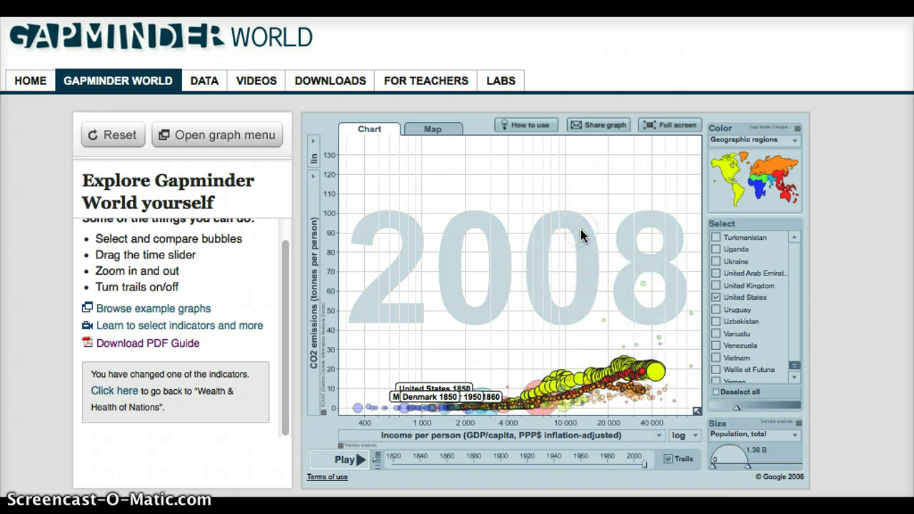
left_click(695, 257)
left_click(495, 212)
left_click(391, 357)
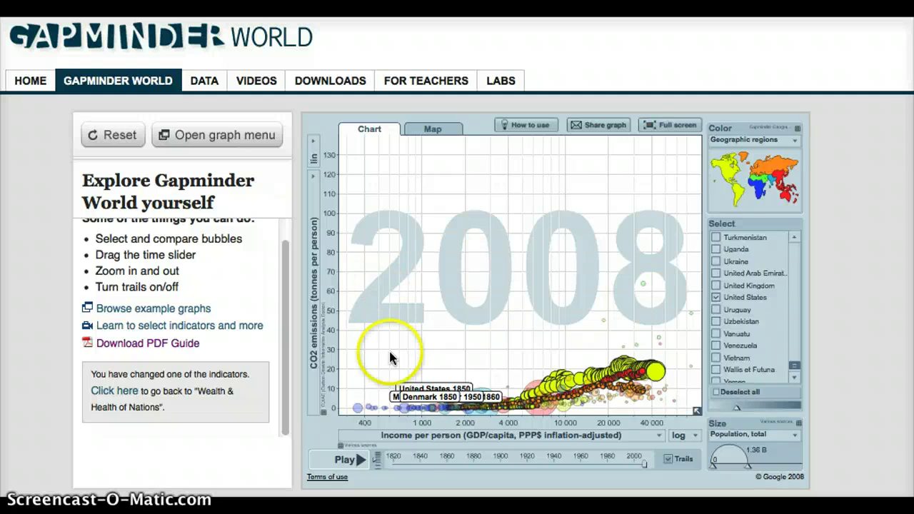